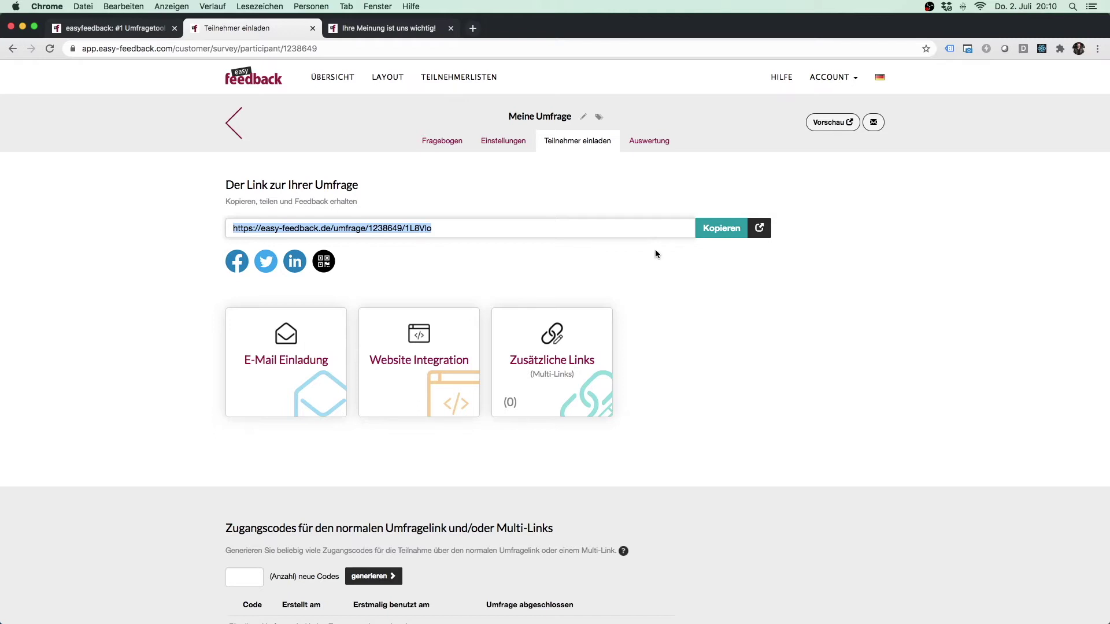
- Open the survey's additional links (Zusätzliche Links) and create a multi-link named "ML 1"
left_click(690, 291)
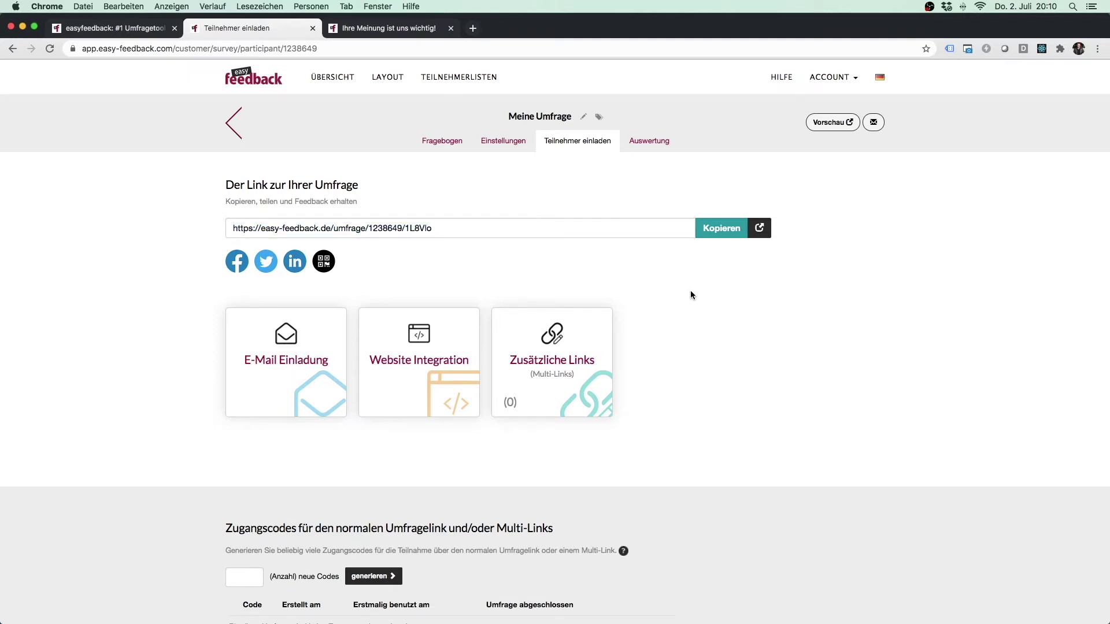
left_click(567, 378)
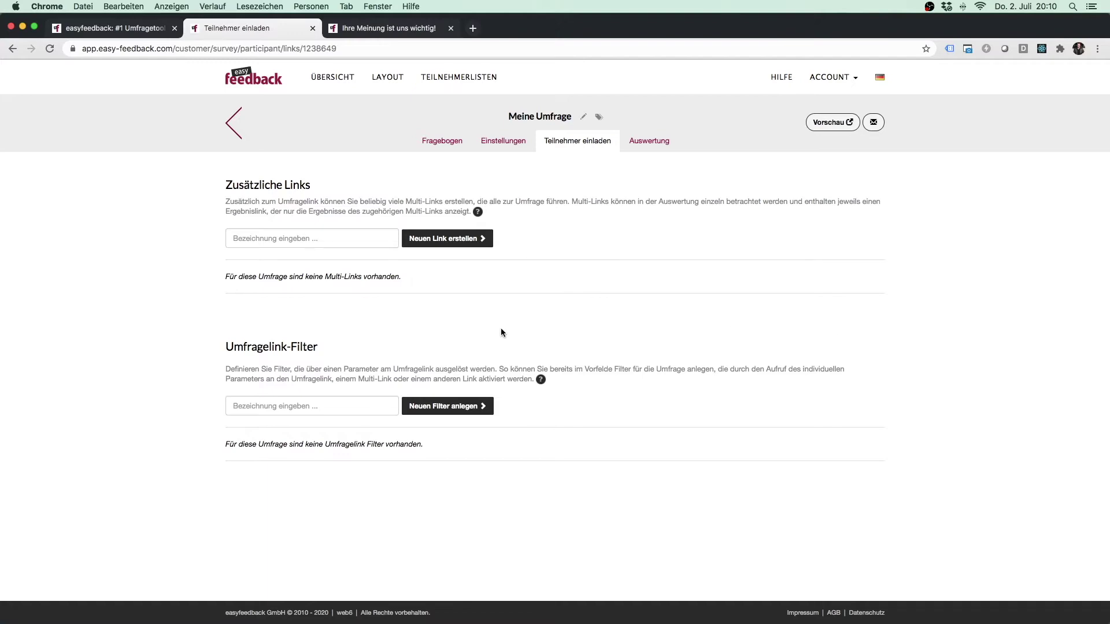
left_click(267, 236)
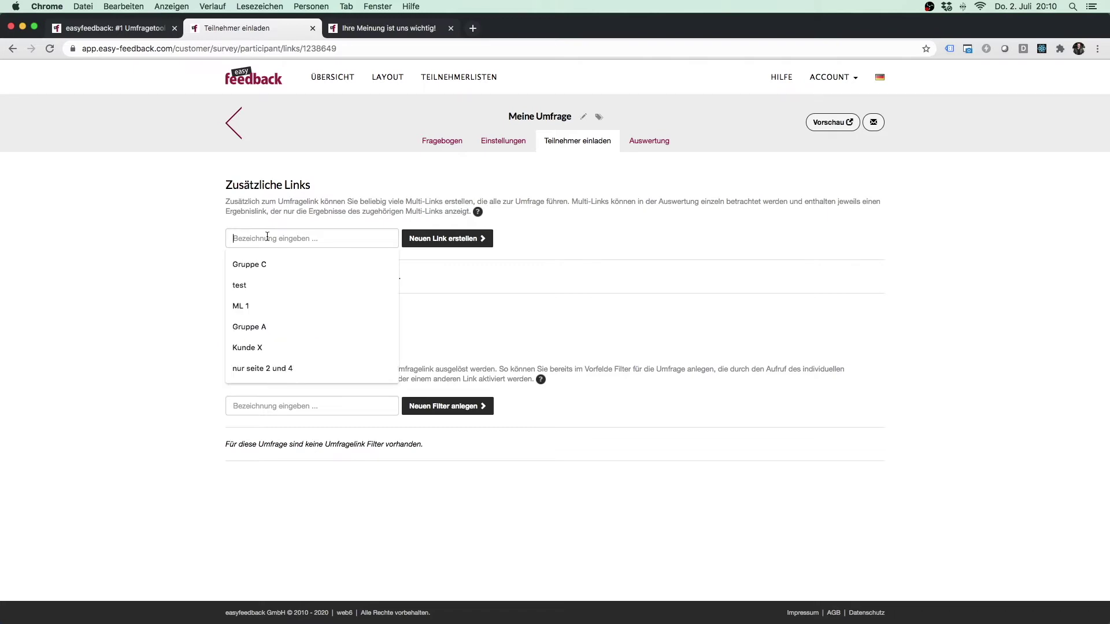
left_click(273, 306)
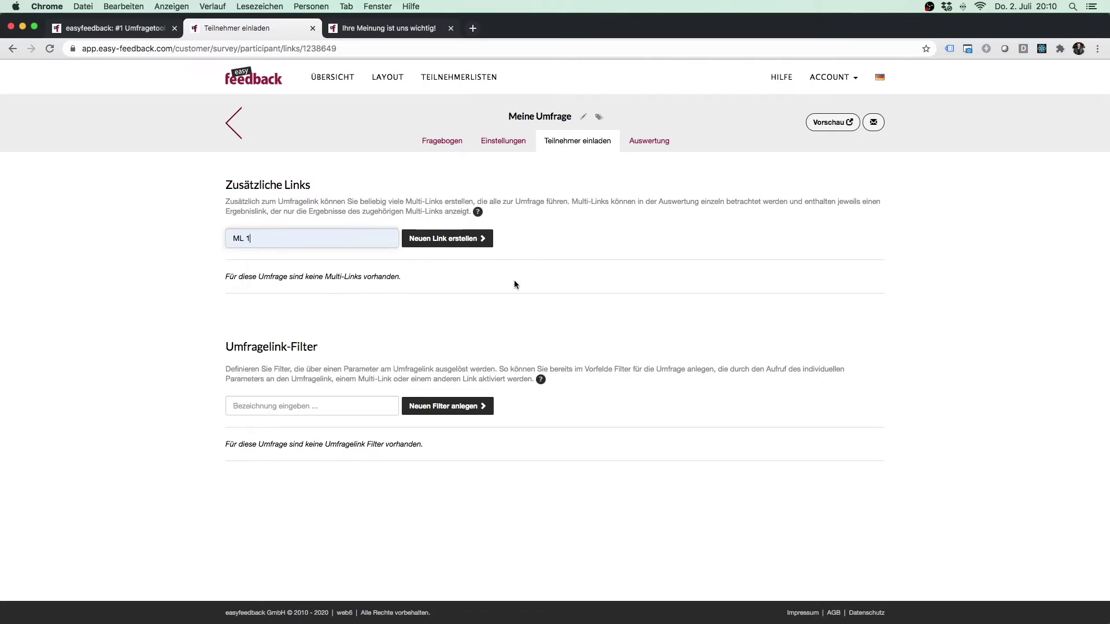
left_click(450, 240)
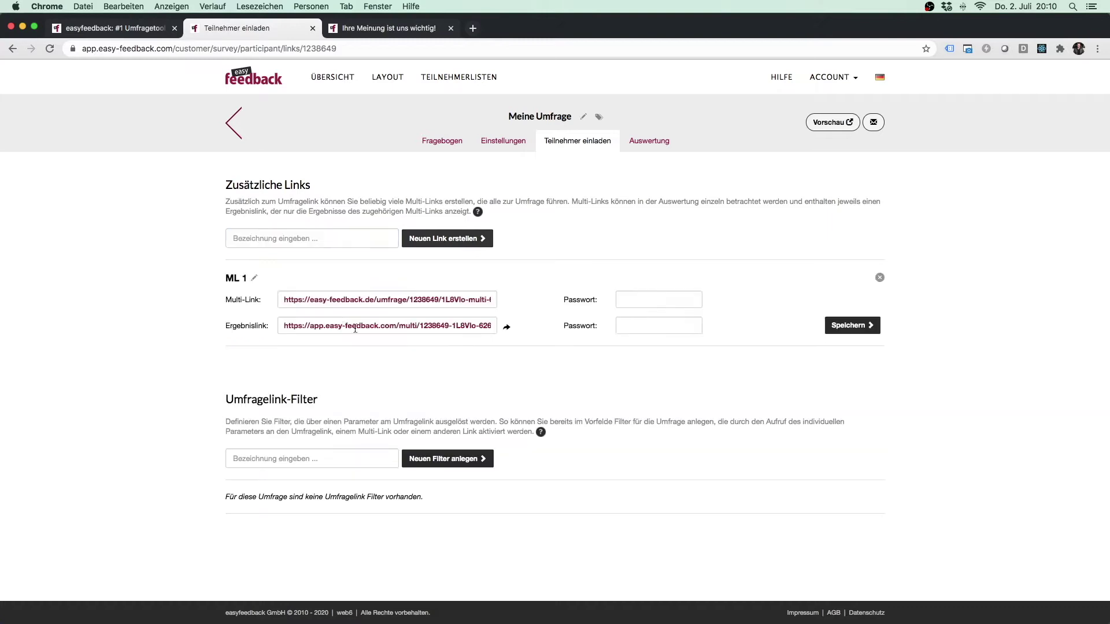
- Create a second multi-link named "ML 2" for the survey
left_click(298, 238)
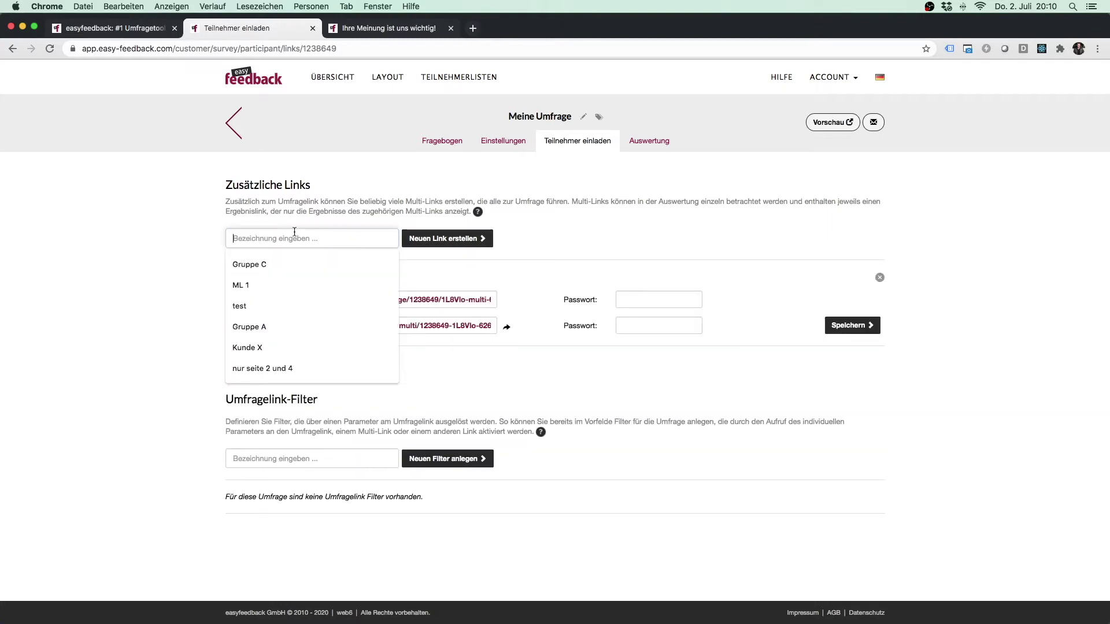
type("ML 2")
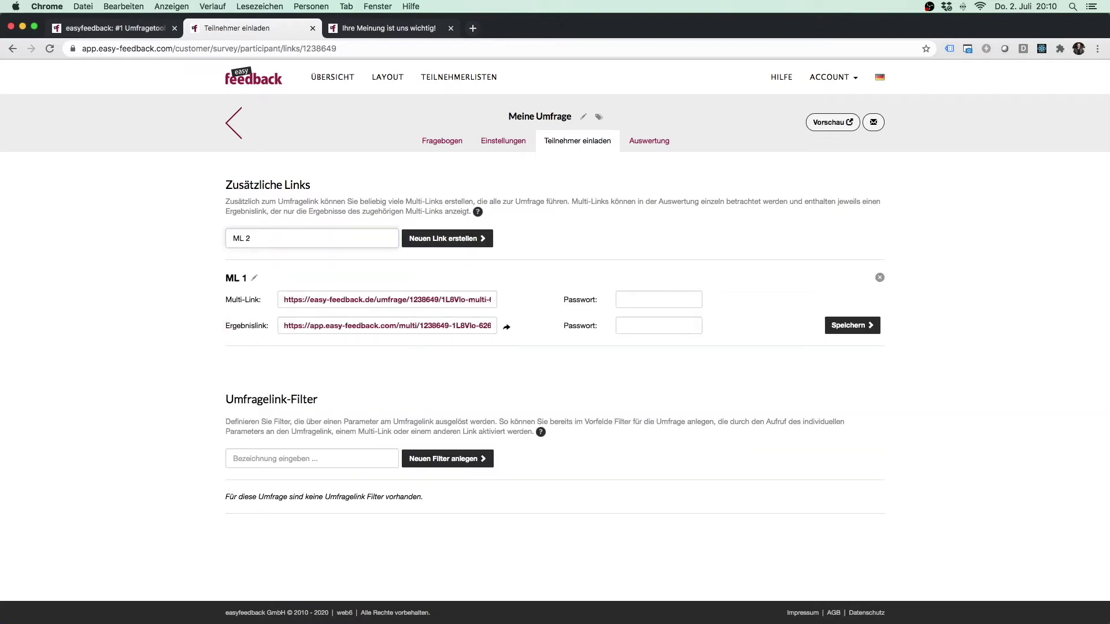
key("Return")
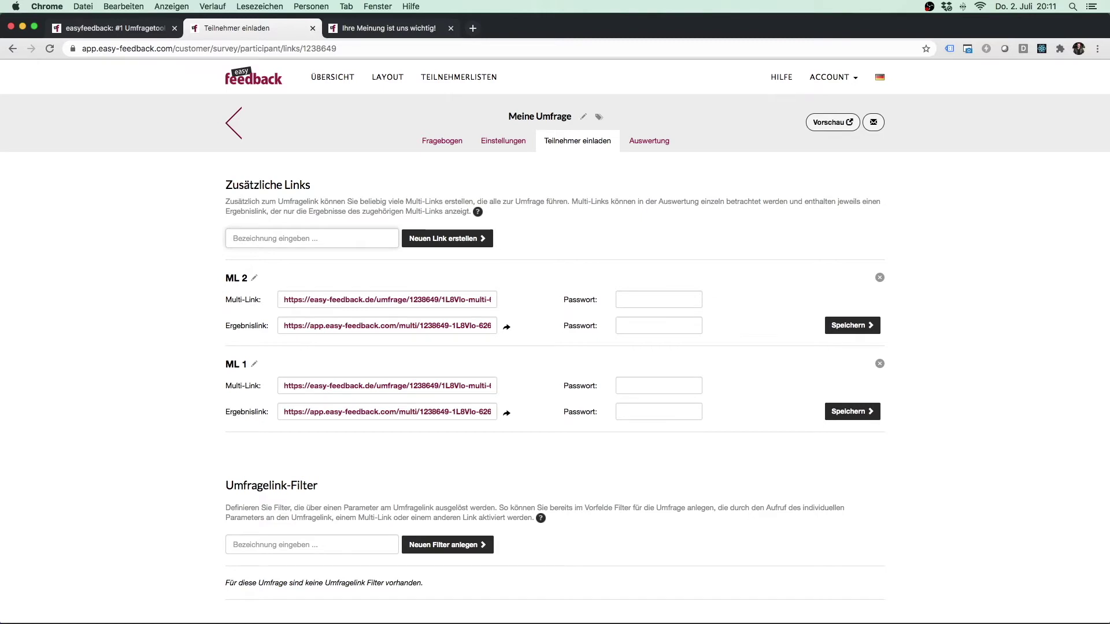
left_click(669, 228)
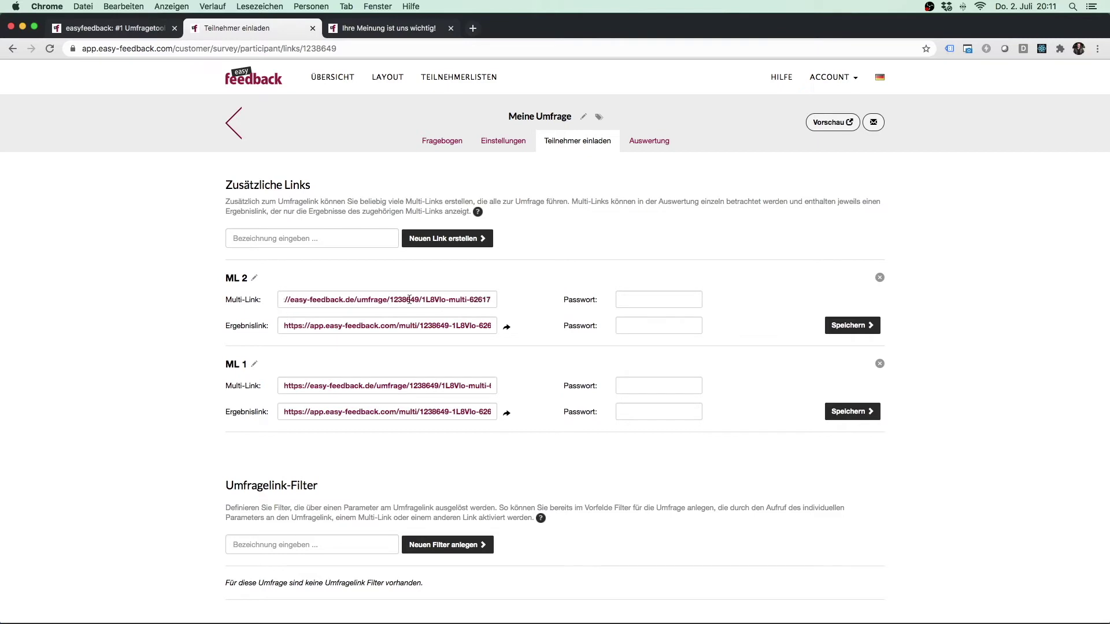
- Compare the endings of the multi-link addresses of ML 2 and ML 1
left_click_drag(450, 300, 499, 300)
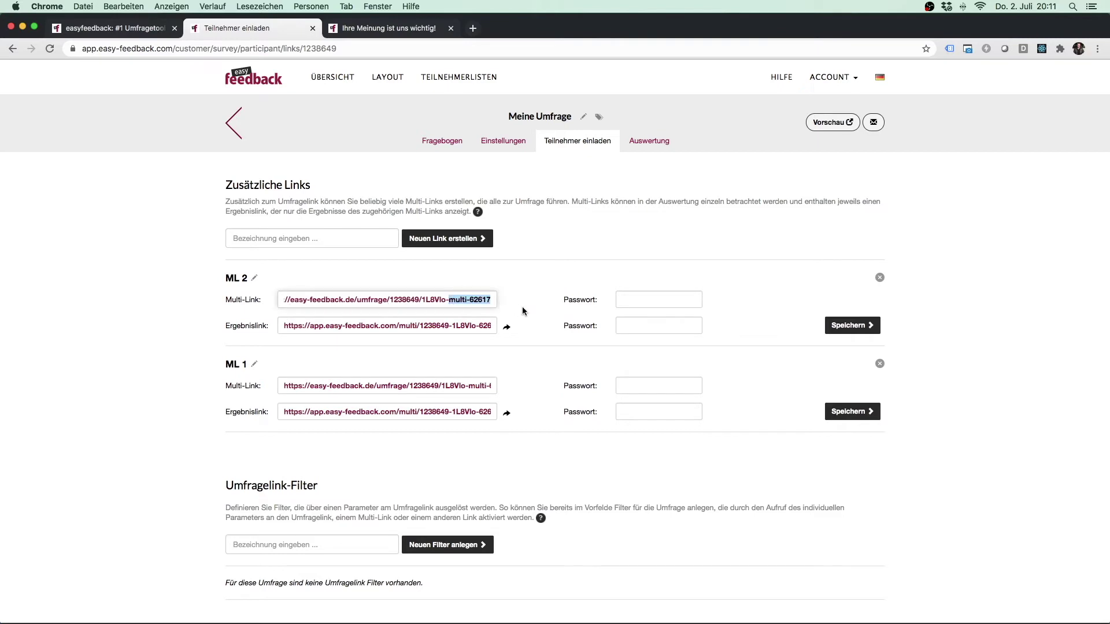
left_click(443, 387)
left_click_drag(443, 387, 497, 386)
left_click(522, 372)
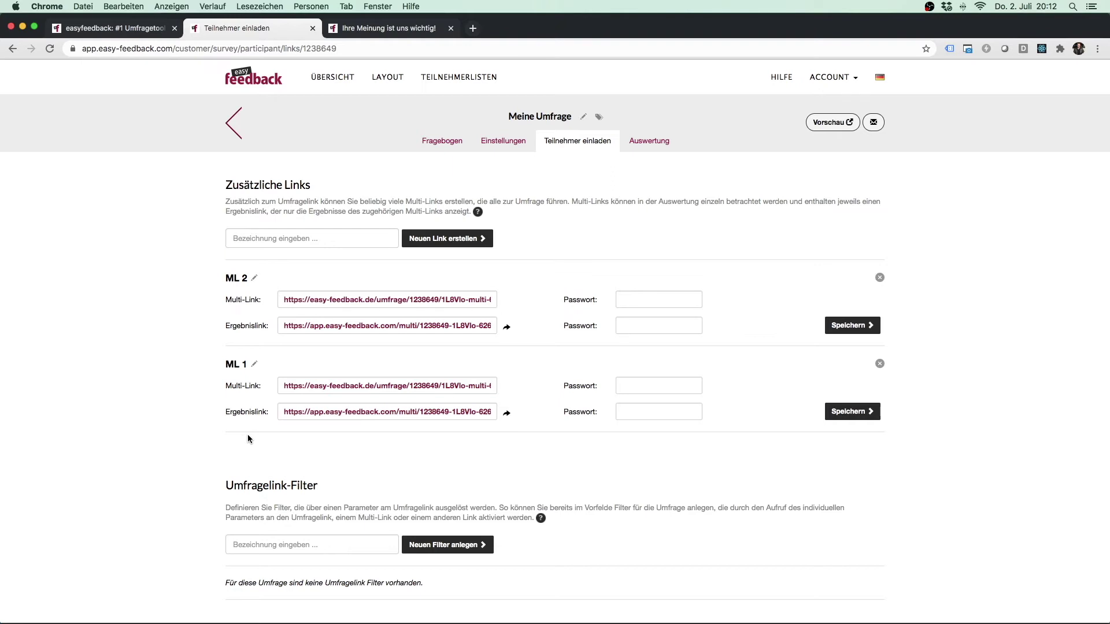
- Copy the multi-link address of ML 2 and load it in a new browser tab
left_click(391, 298)
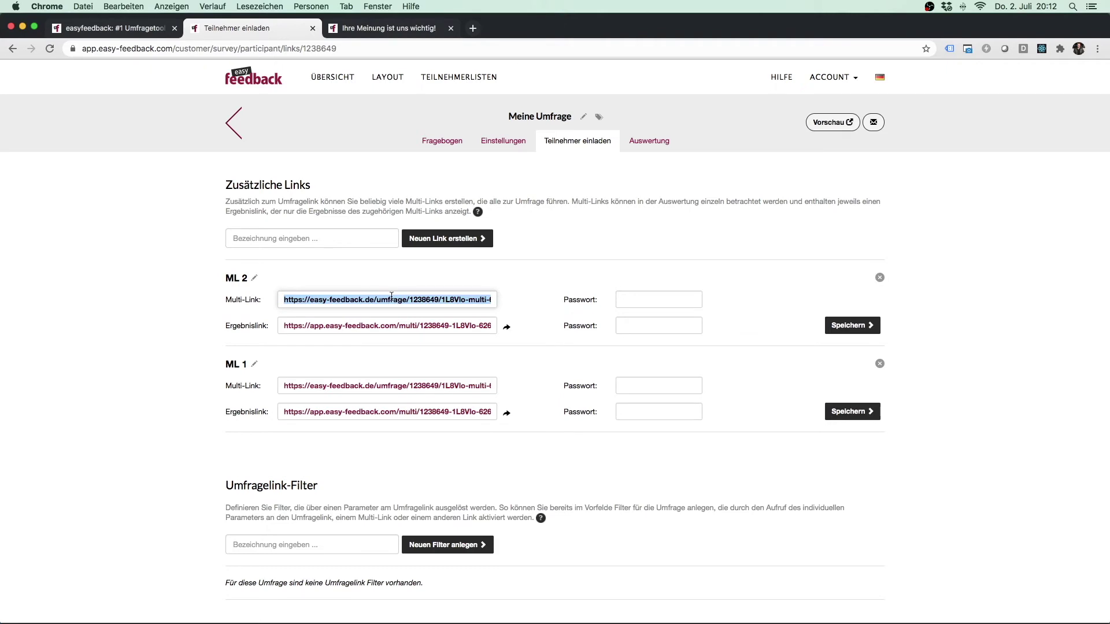
key("super+t")
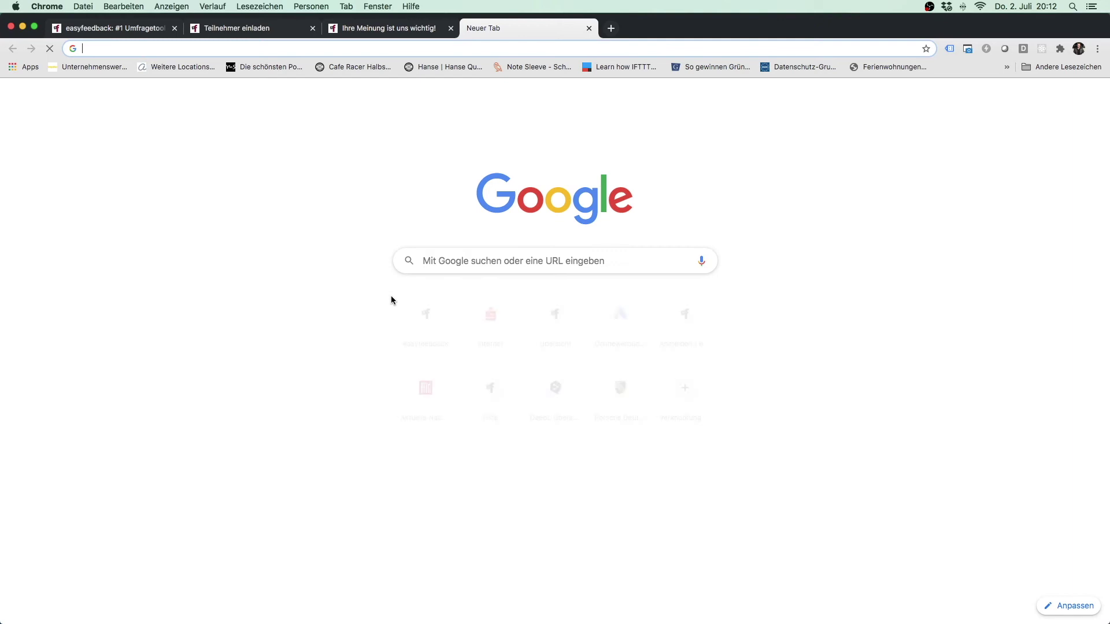
type("https://easy-feedback.de/umfrage/1238649/1L8Vlo-multi-62617")
key("Return")
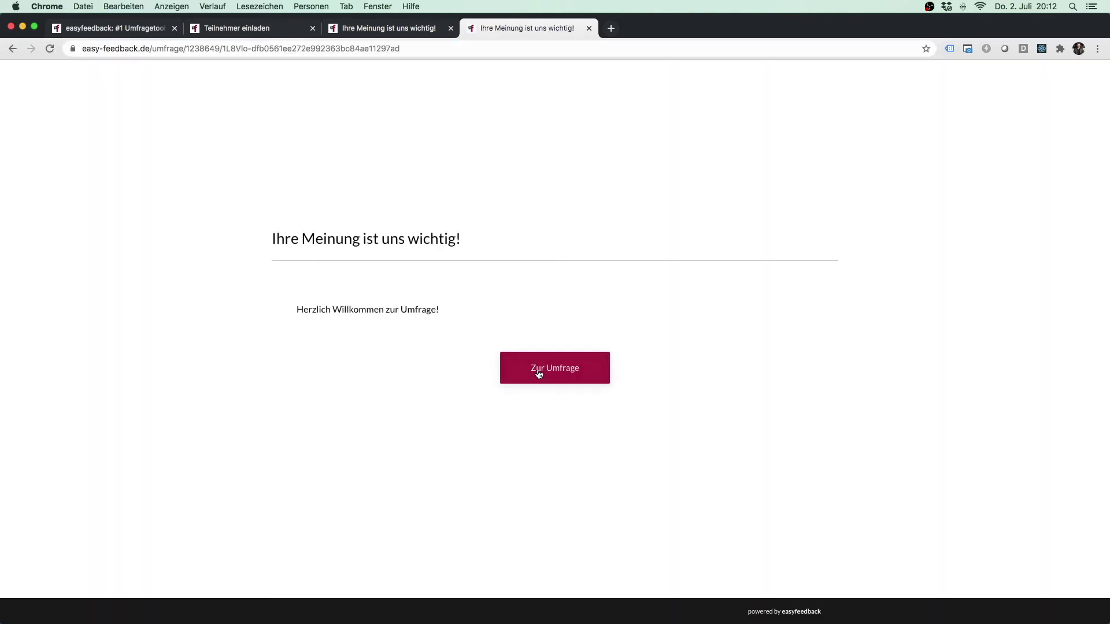
- Start the survey through ML 2, answer the yes/no question with "Ja", submit it and close the survey tab
left_click(537, 373)
left_click(359, 370)
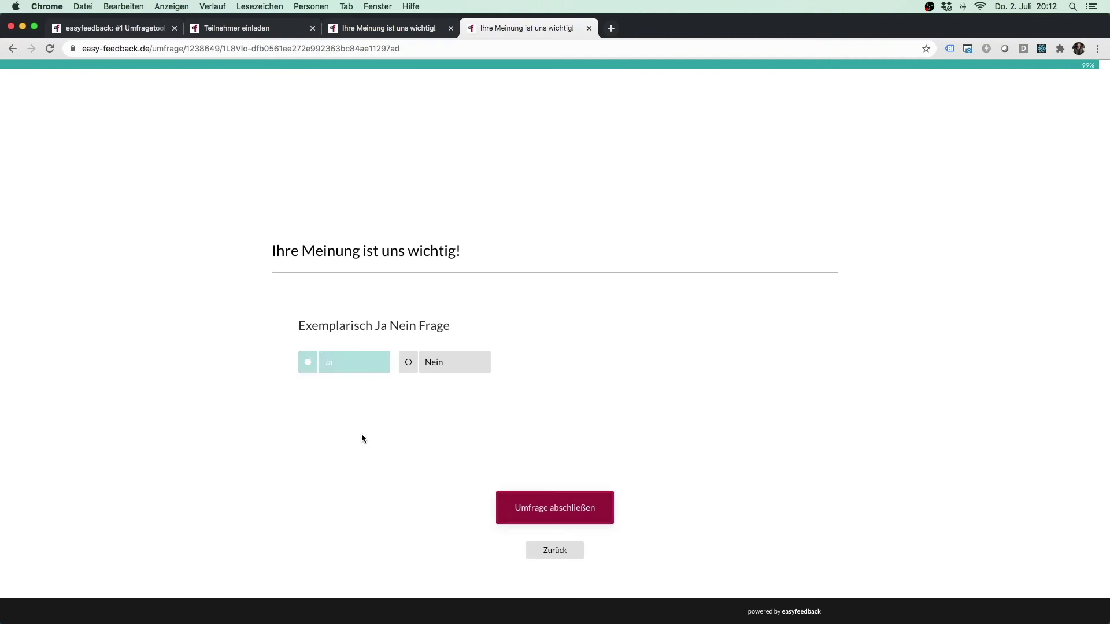
left_click(574, 293)
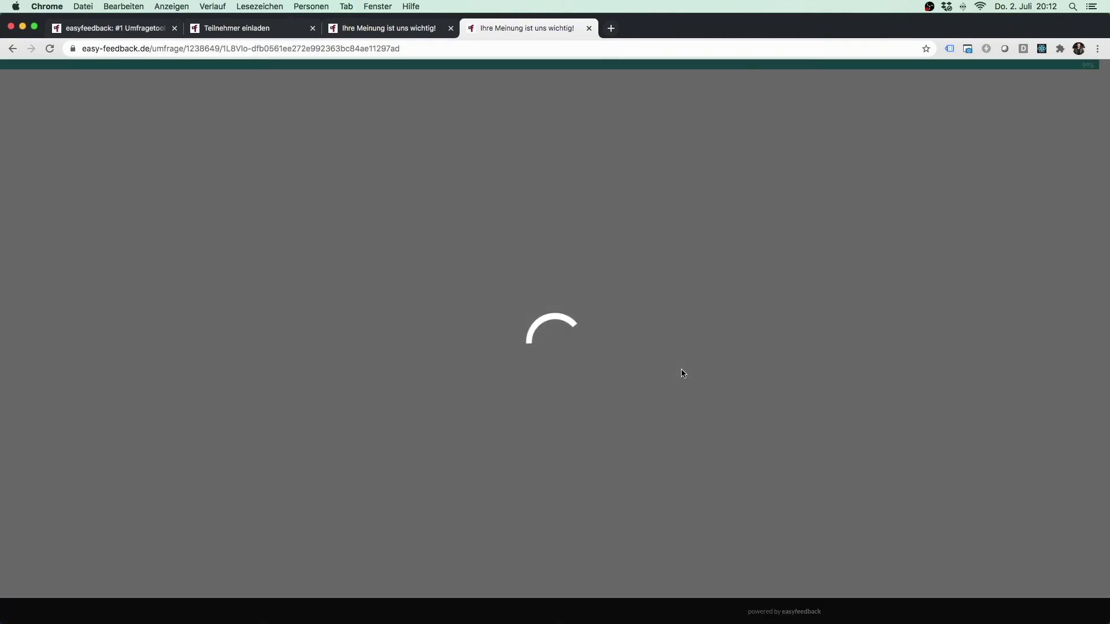
left_click(588, 29)
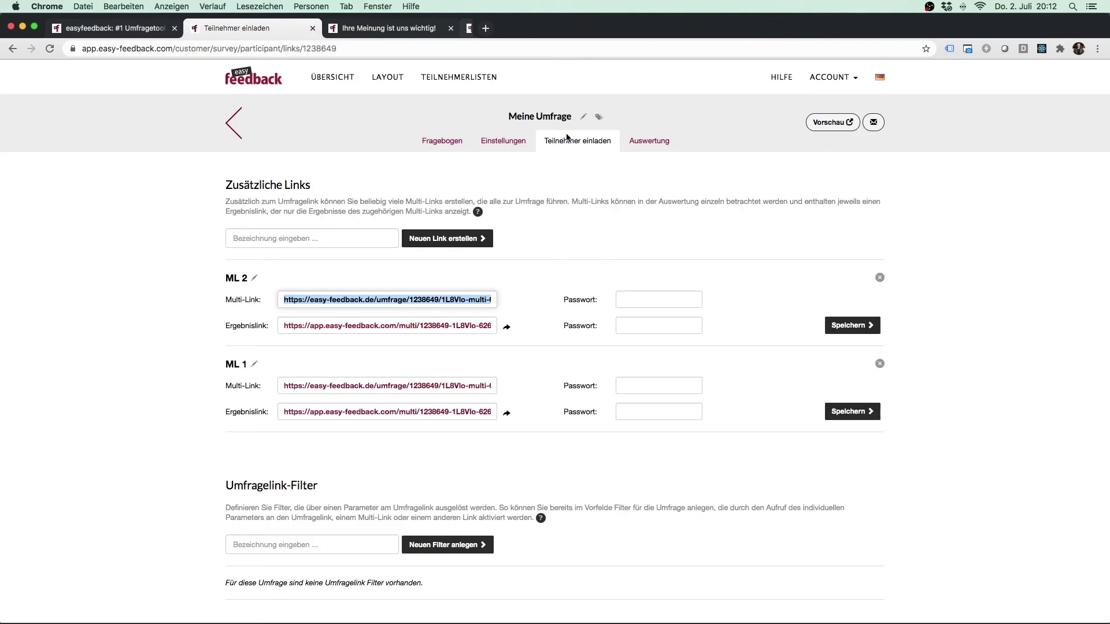
- Copy the multi-link address of ML 1 and load it in a new browser tab
left_click(349, 386)
key("super+c")
key("super+t")
key("super+v")
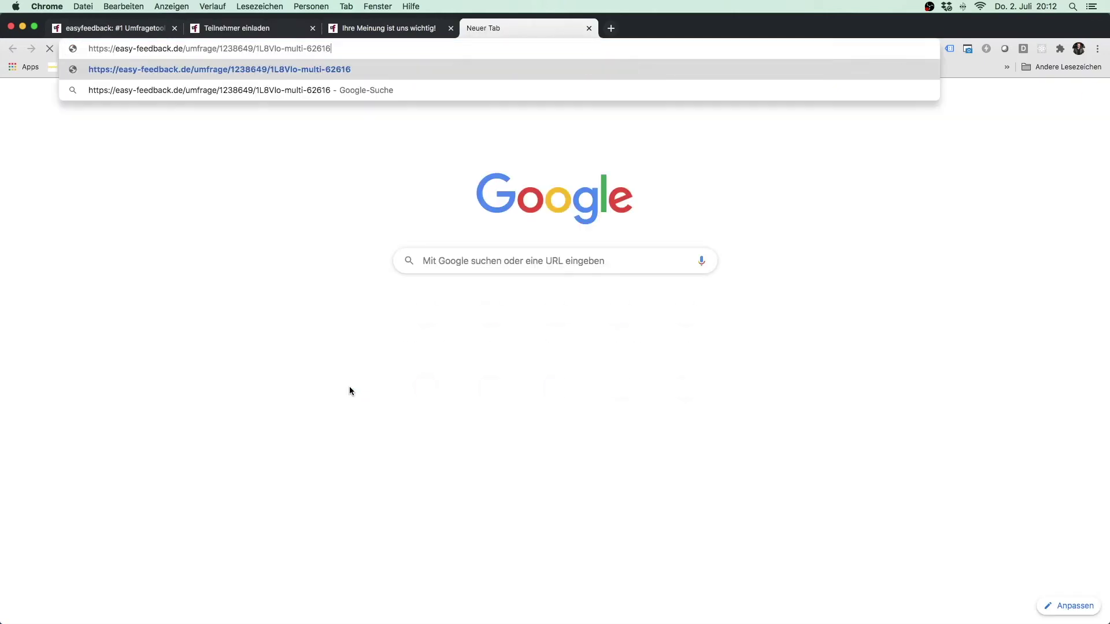
key("Return")
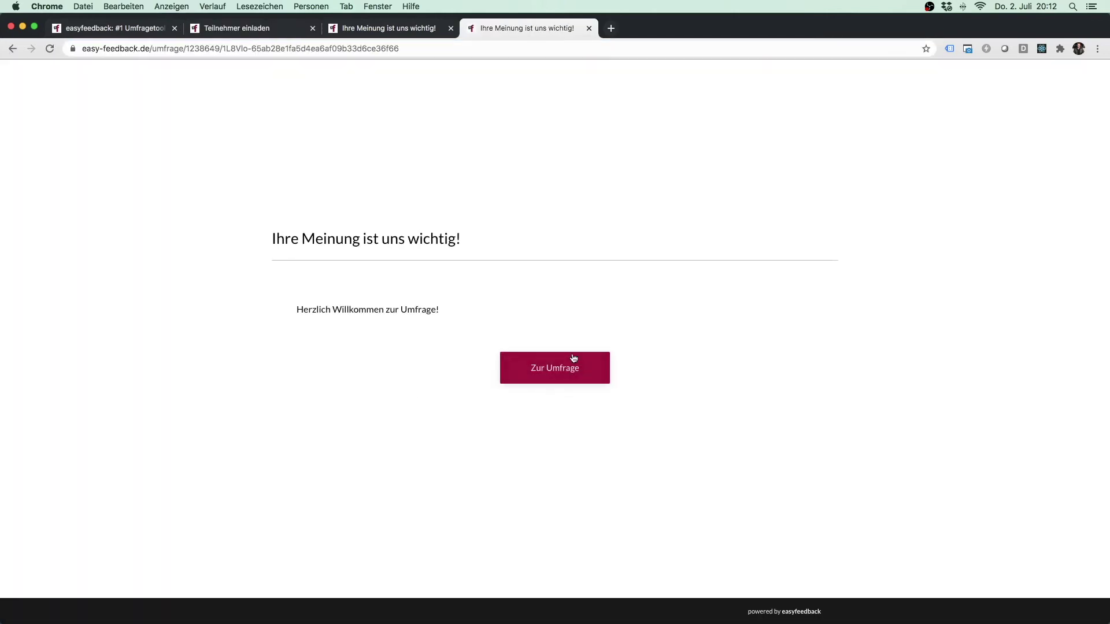
- Start the survey through ML 1, answer the yes/no question with "Nein" and submit it
left_click(574, 357)
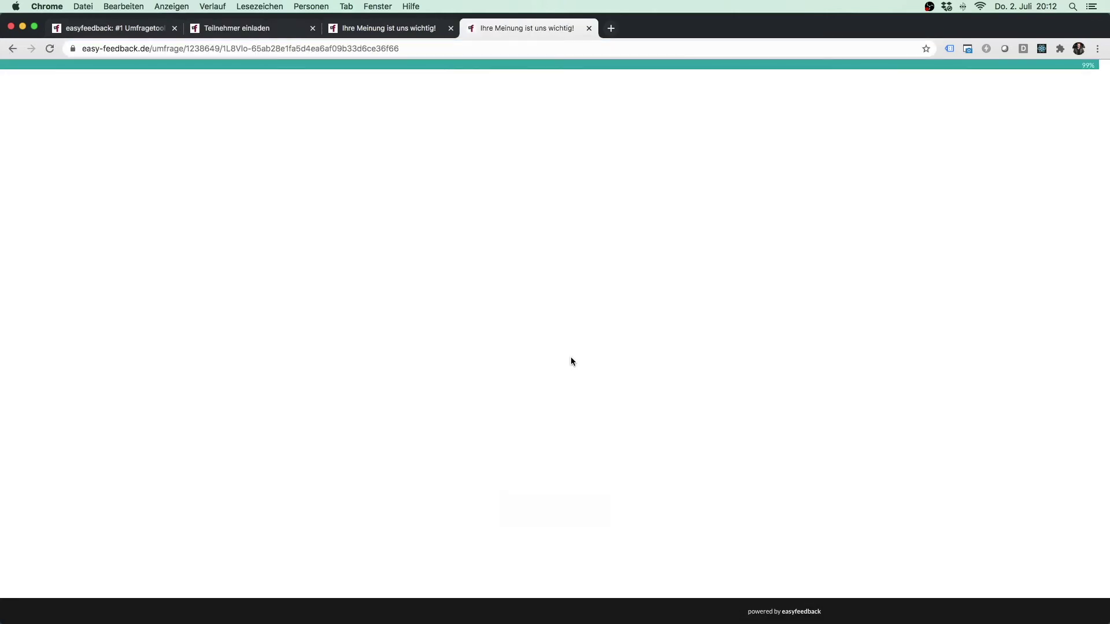
left_click(454, 369)
scroll(622, 389, "down", 4)
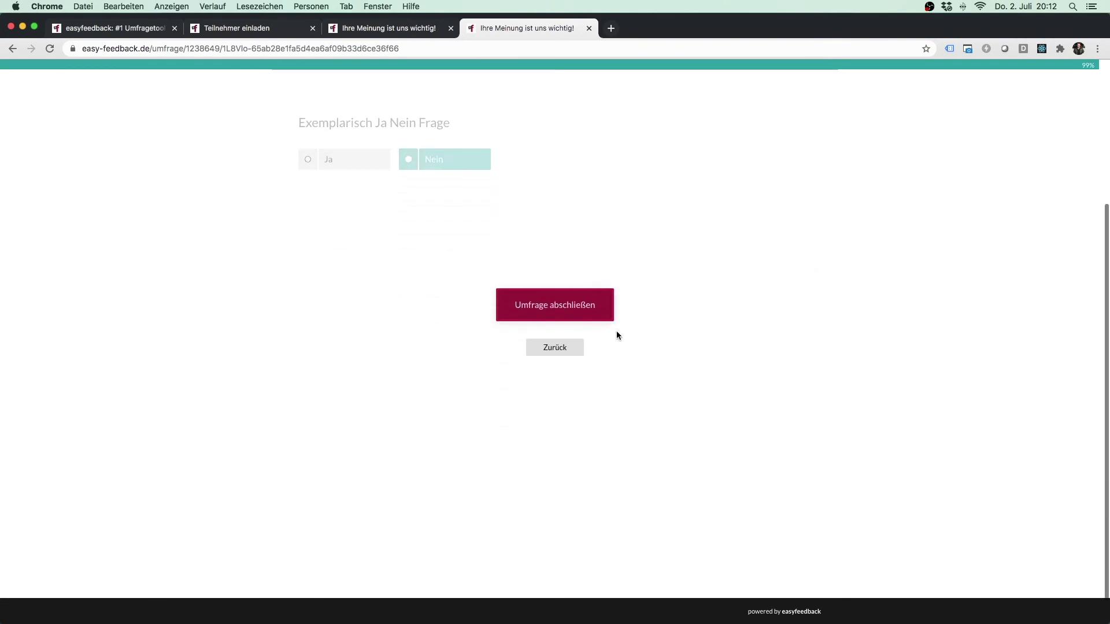
key("Return")
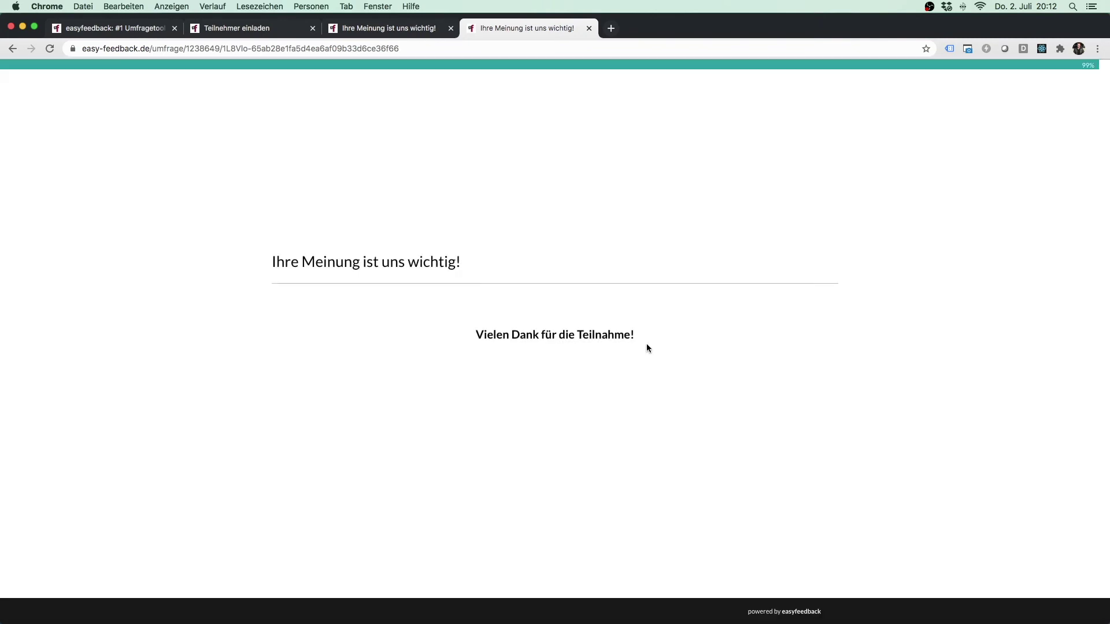
- Return to the survey management page, open the evaluation statistics and examine the participation figures for ML 1 and ML 2
left_click(218, 30)
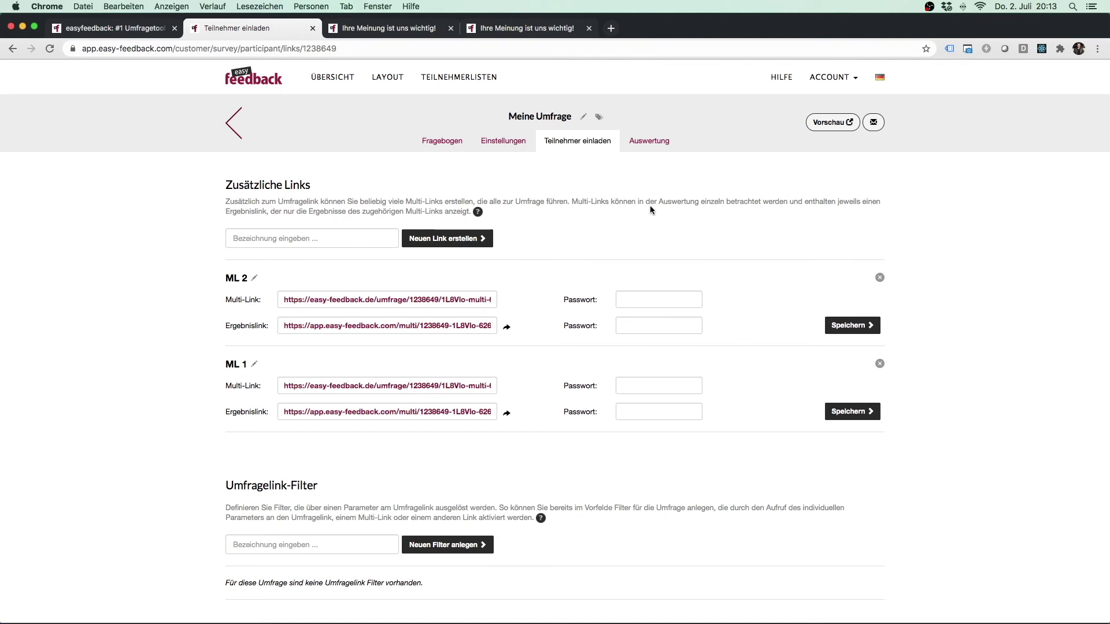
left_click(658, 144)
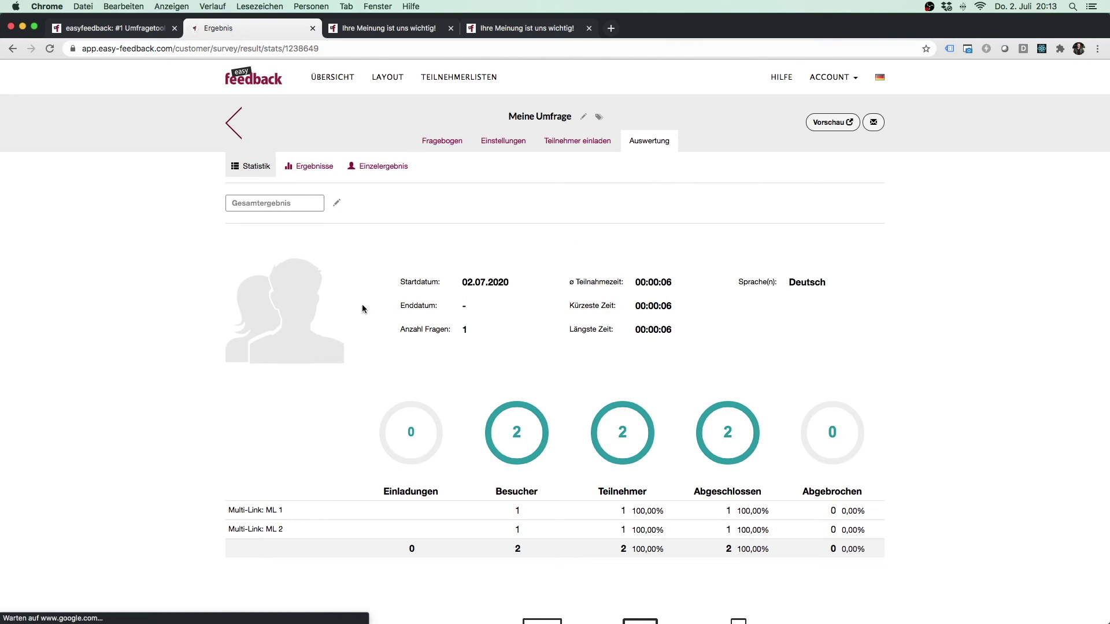
scroll(365, 309, "down", 1)
scroll(363, 304, "down", 5)
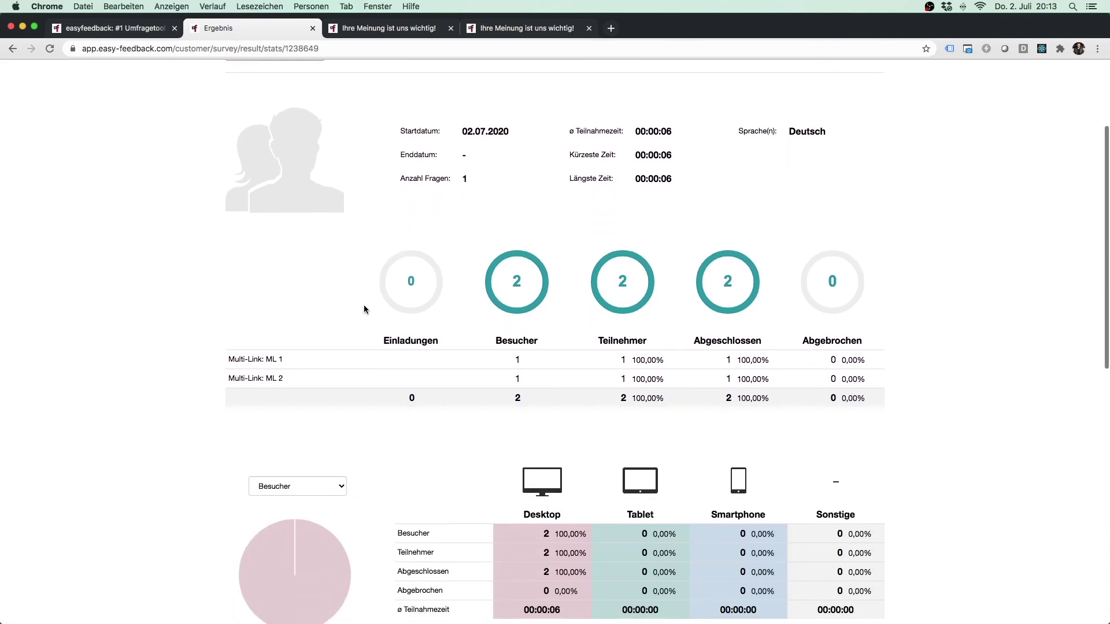
left_click_drag(228, 360, 297, 364)
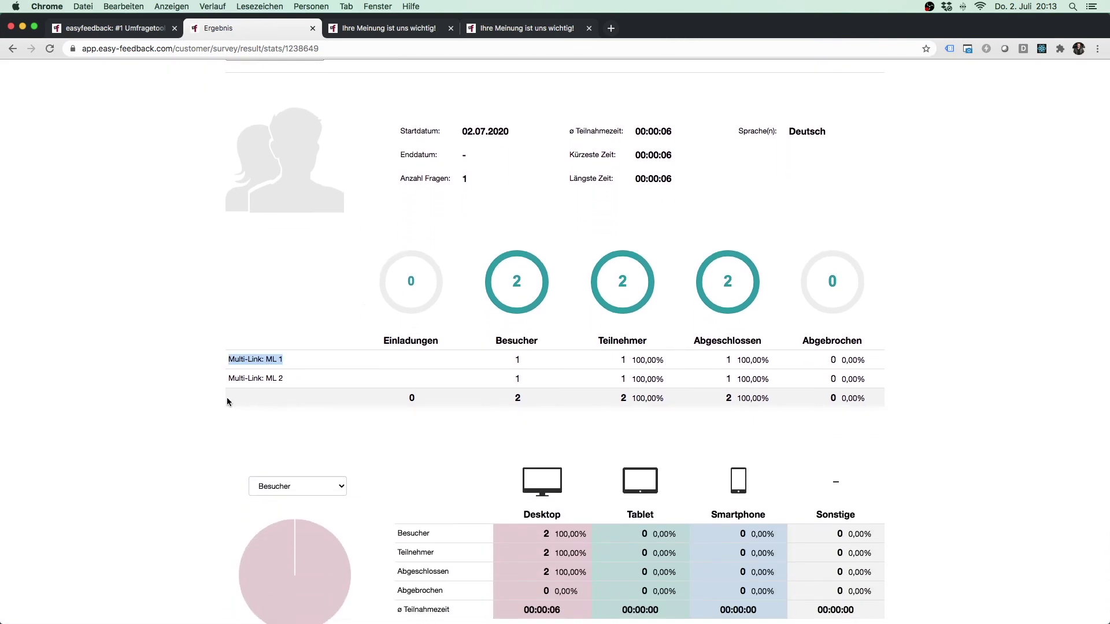
left_click_drag(229, 382, 300, 382)
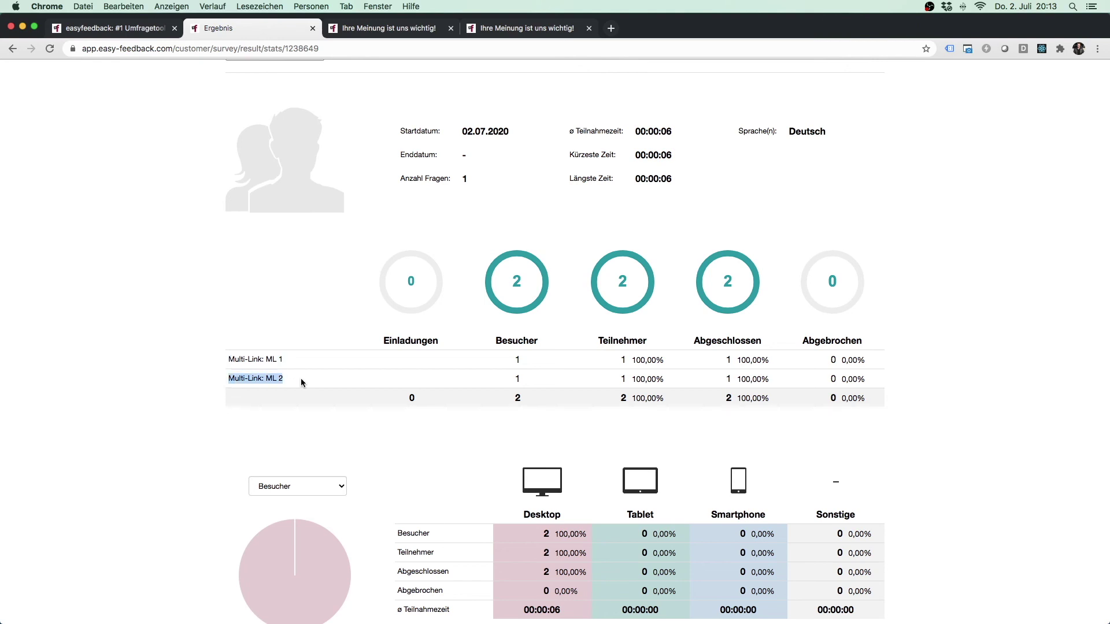
scroll(300, 378, "up", 5)
- Show the survey's results (Ergebnisse), start a new results filter and name it "ML1"
left_click(314, 167)
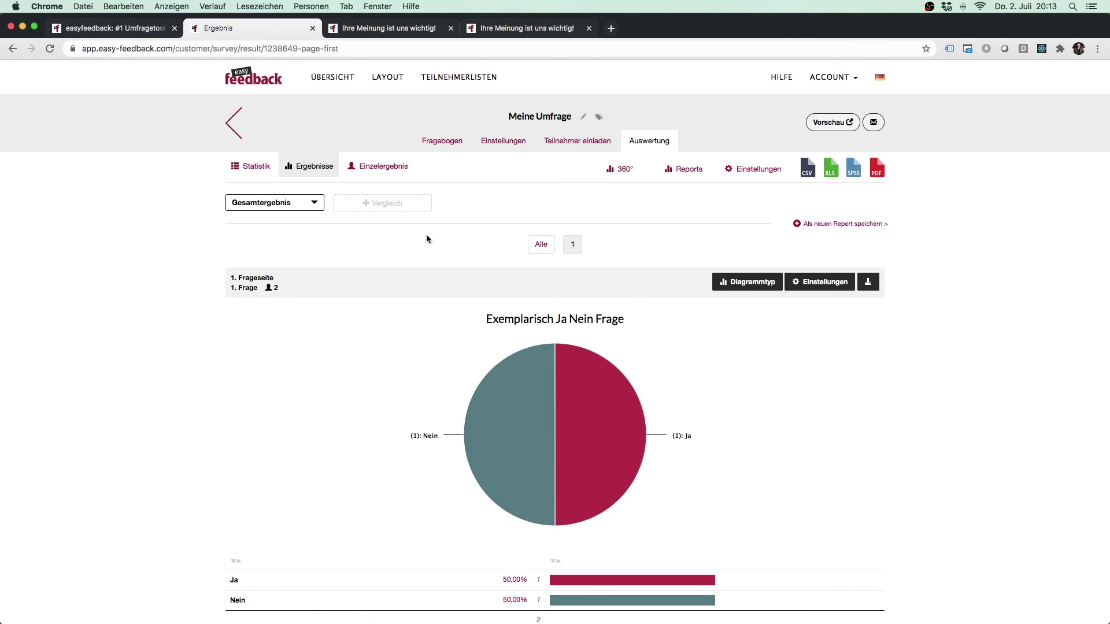
scroll(428, 330, "down", 3)
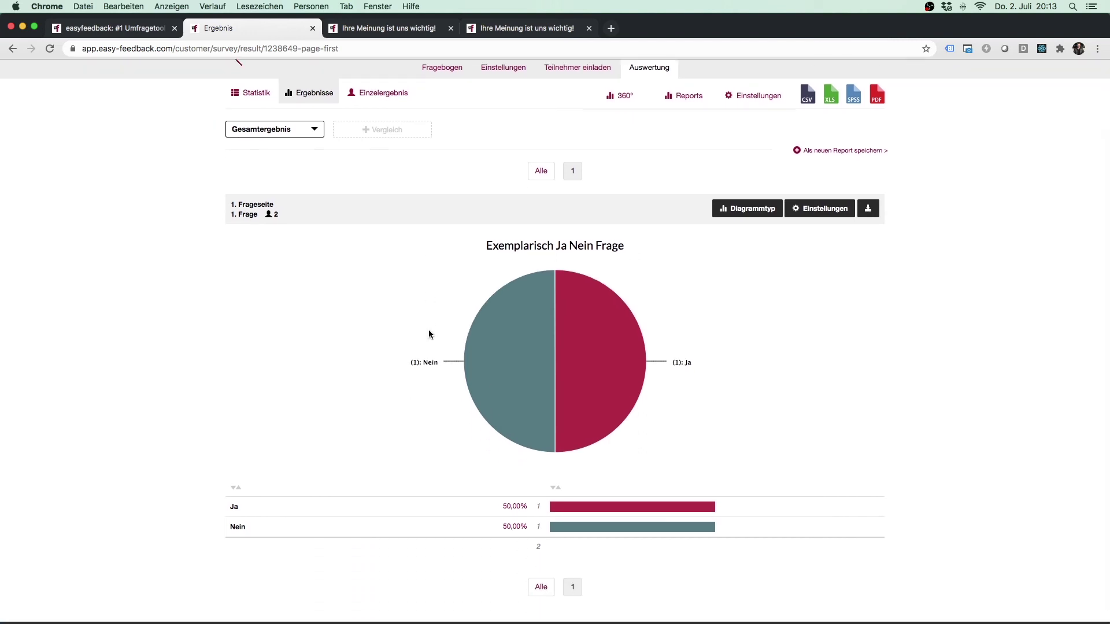
left_click(316, 131)
left_click(255, 166)
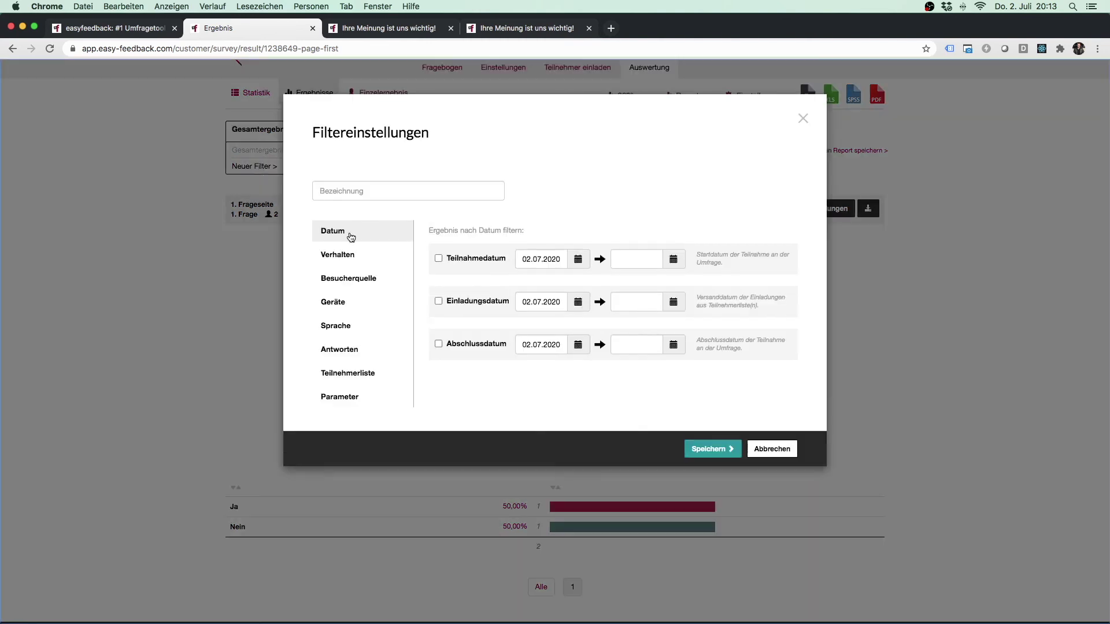
left_click(391, 195)
type("ML1")
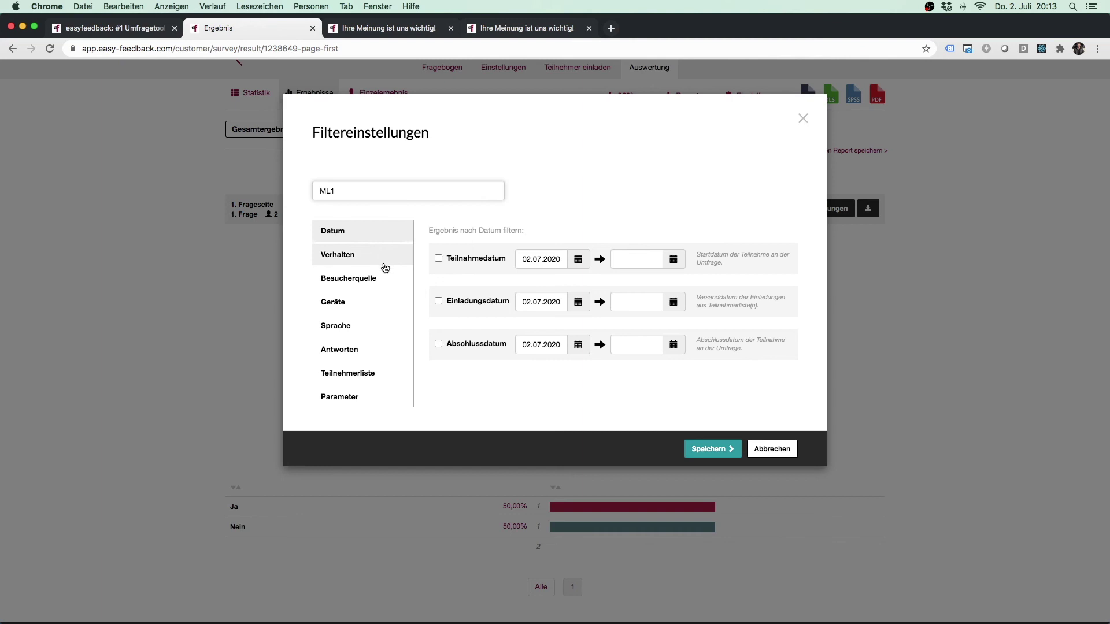
- Restrict the filter to the multi-link ML 1 as visitor source, save it and check the filtered answer
left_click(380, 283)
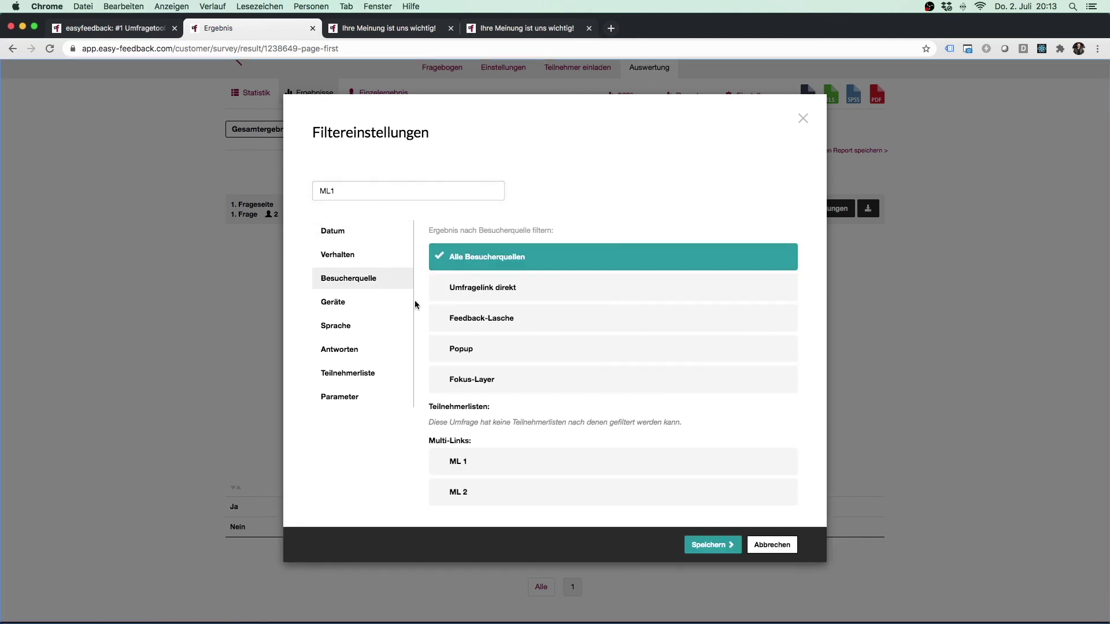
left_click(486, 459)
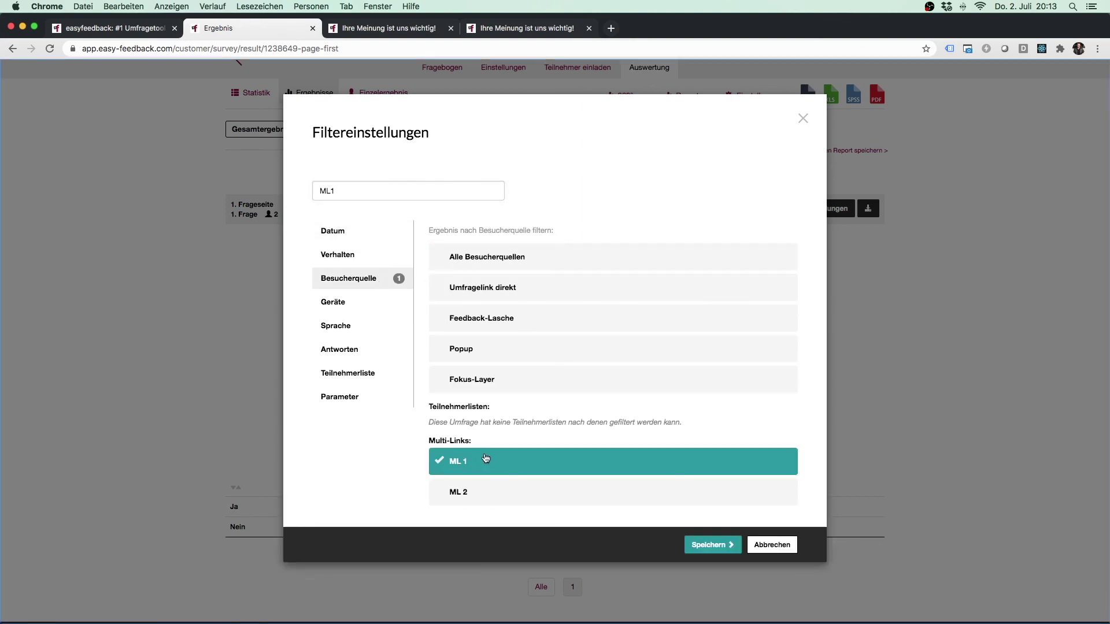
left_click(694, 546)
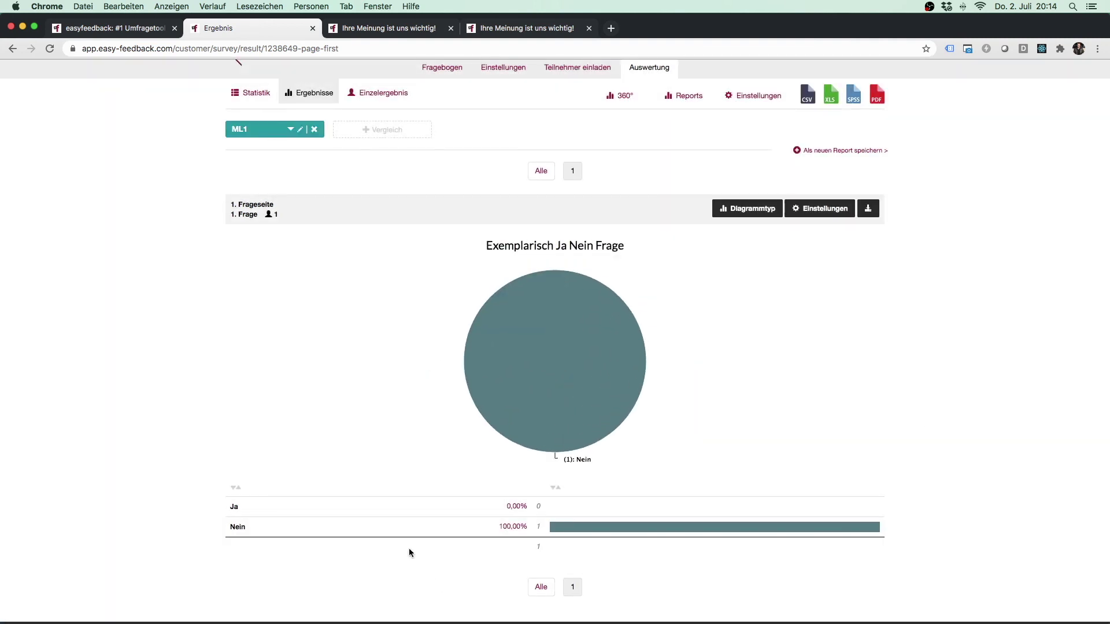
left_click_drag(232, 527, 248, 527)
- Return to the survey's participant invitation page
scroll(972, 354, "up", 3)
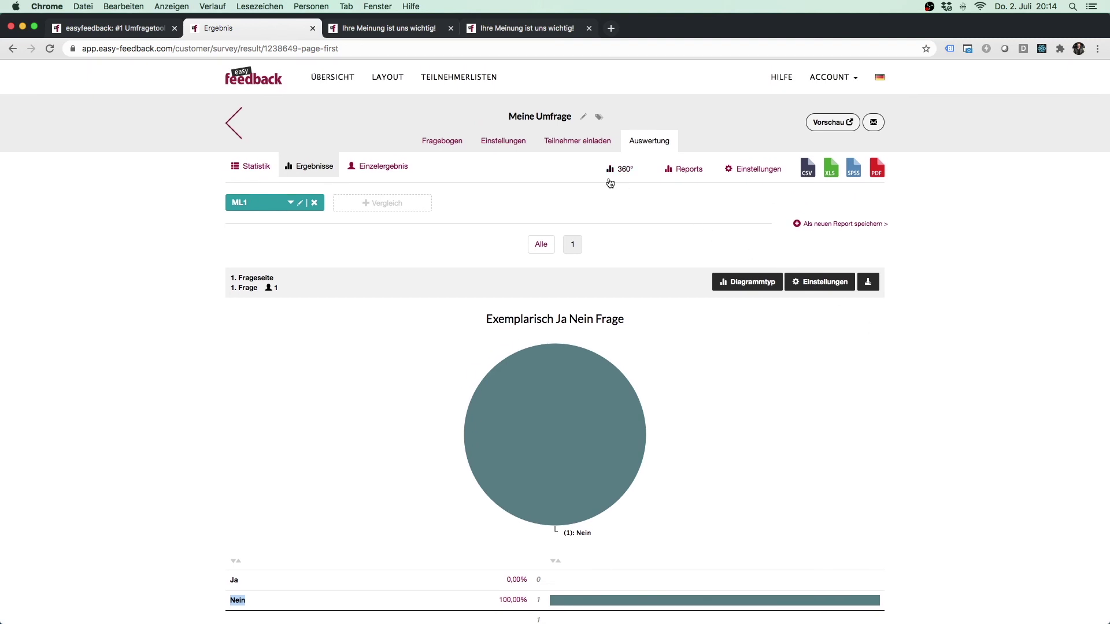
left_click(578, 141)
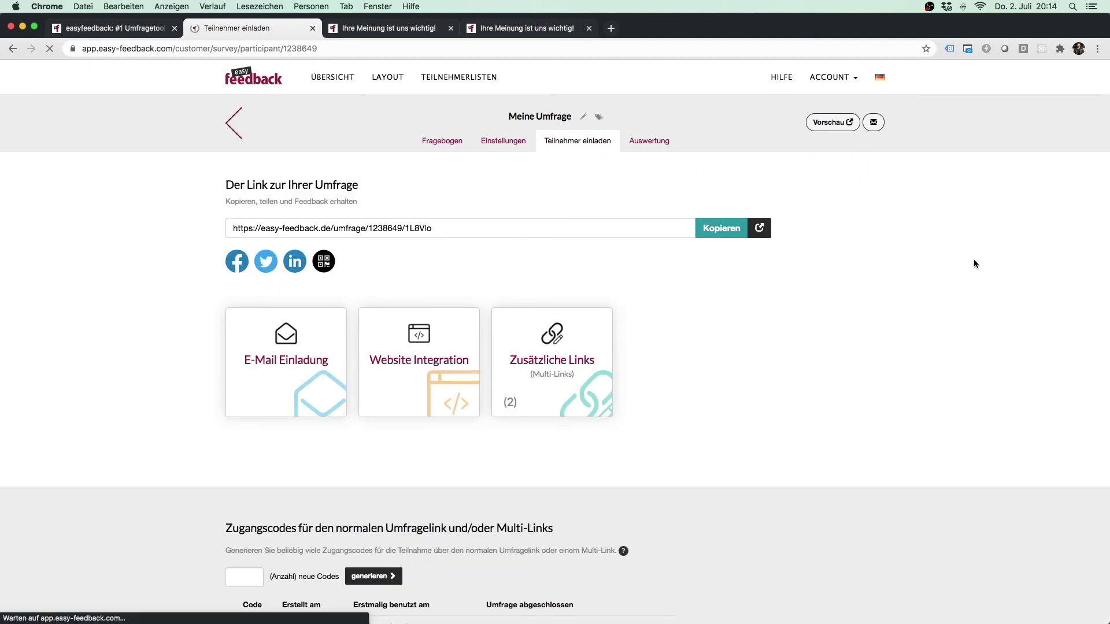